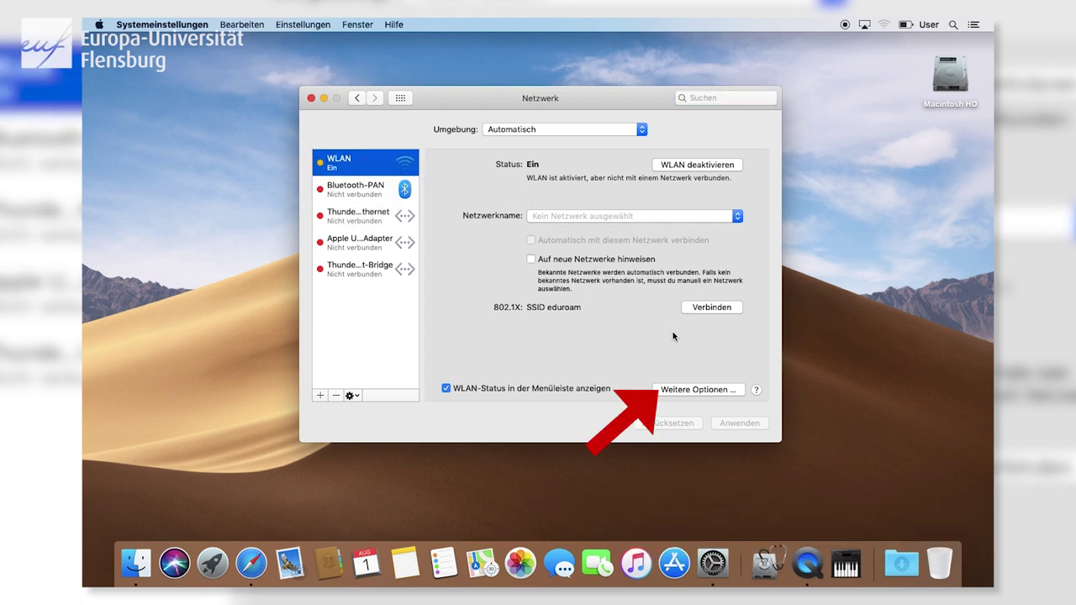
Open the advanced WLAN options showing the preferred networks Campus-Visitor and eduroam.
click(707, 389)
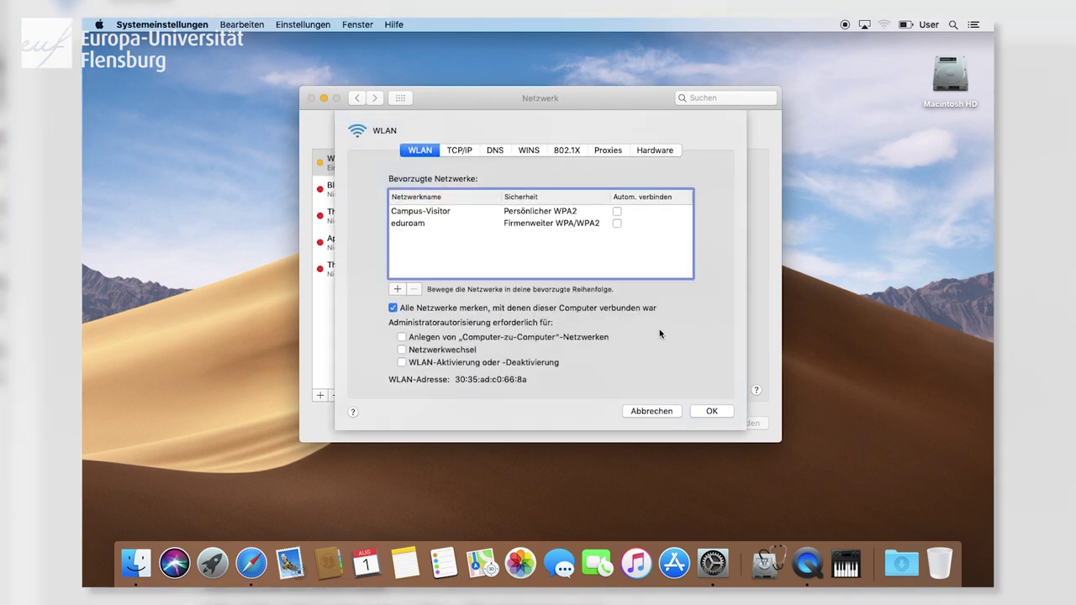
Delete Campus-Visitor, then eduroam, from Bevorzugte Netzwerke and confirm with OK.
click(423, 212)
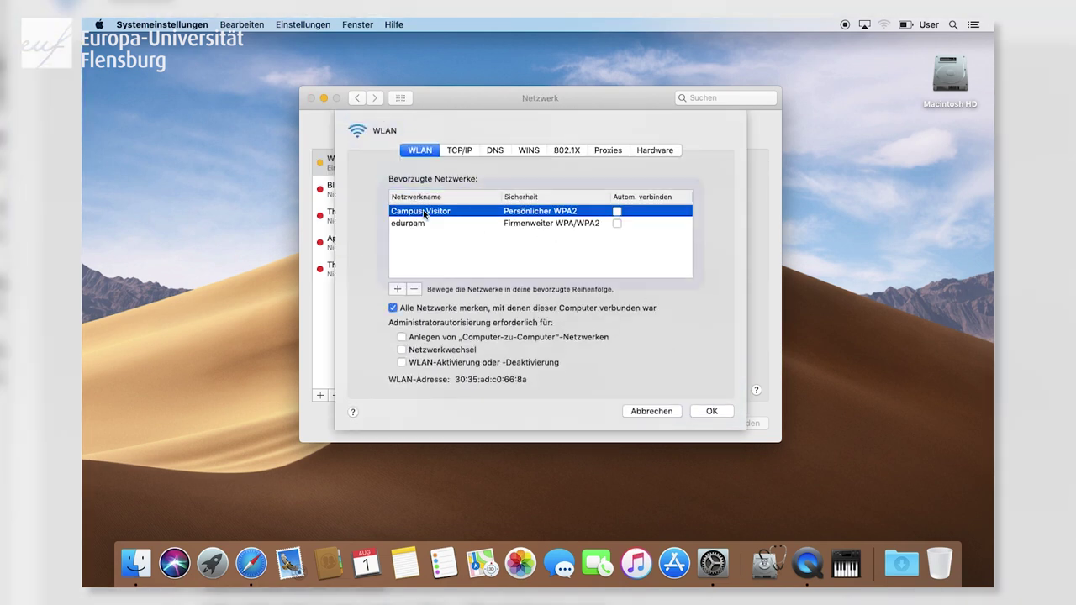
click(421, 224)
click(425, 214)
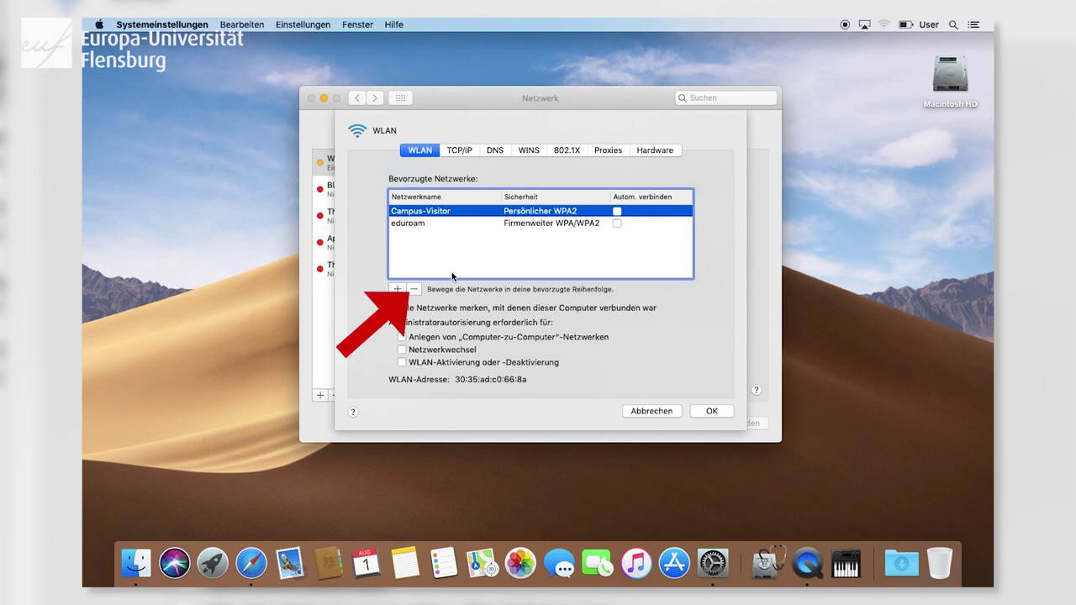
click(415, 290)
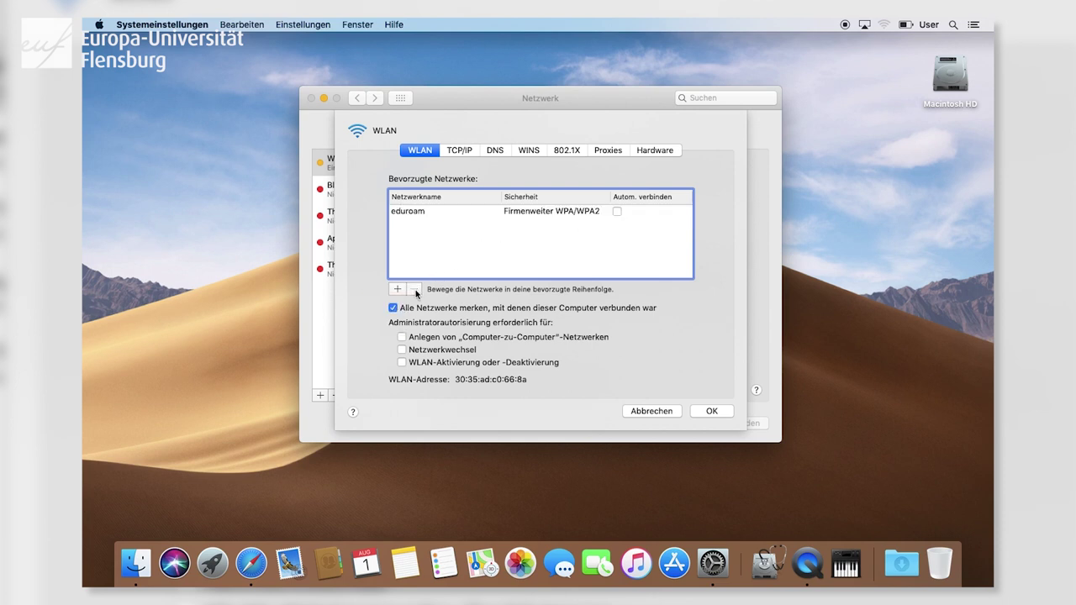
click(441, 214)
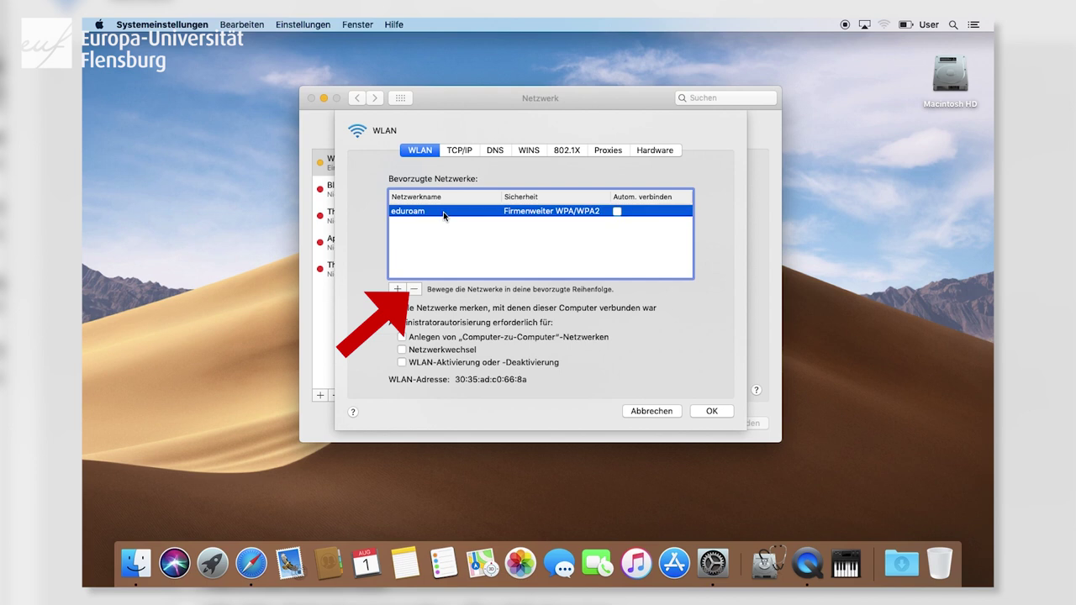
click(416, 289)
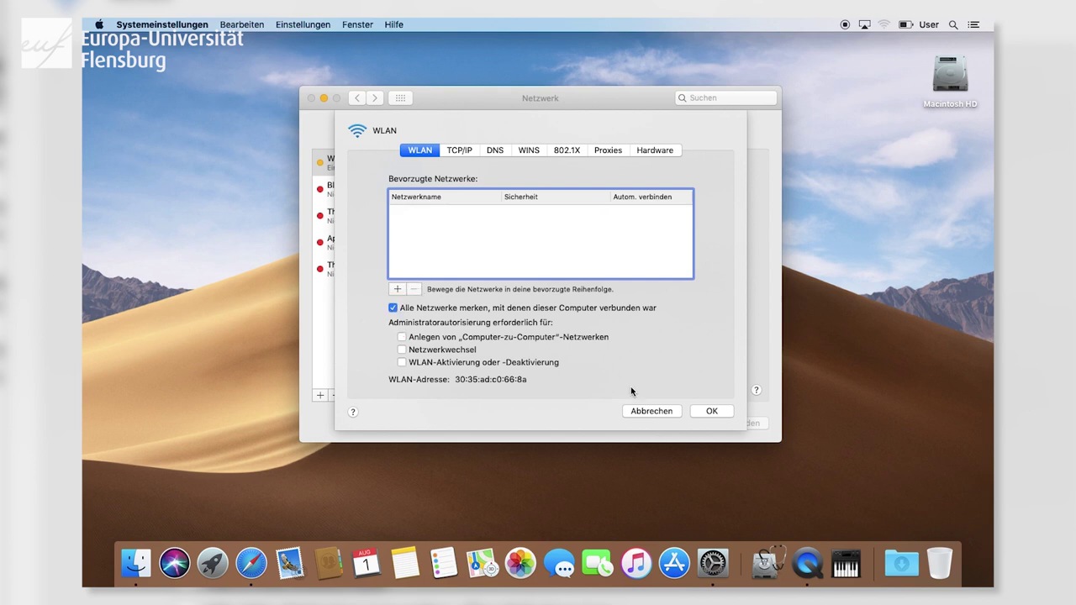
click(712, 412)
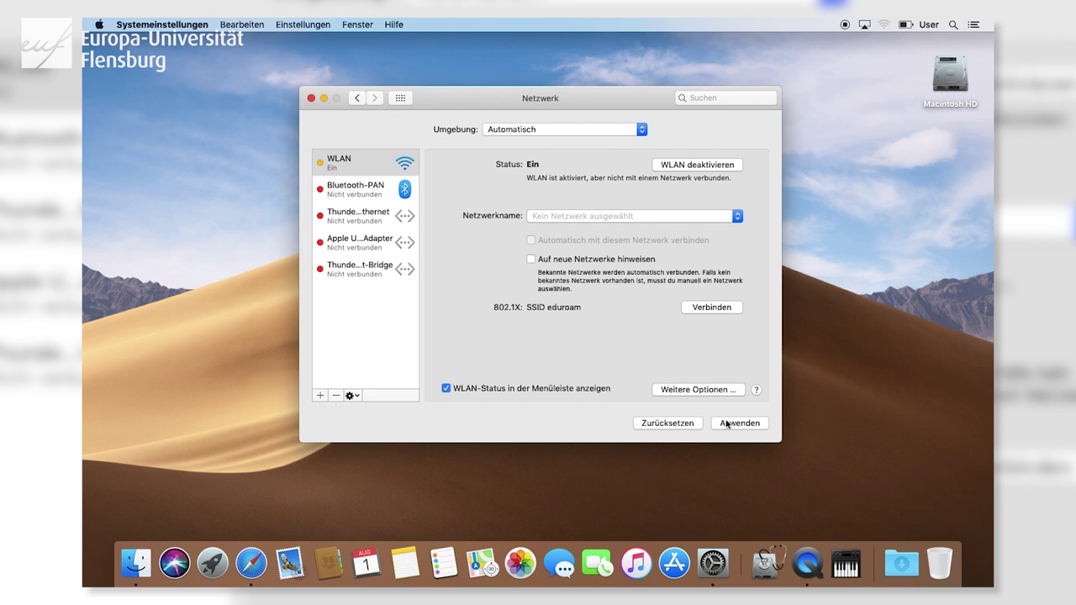
Apply the network changes, close the Netzwerk window and show available WLAN networks.
click(728, 424)
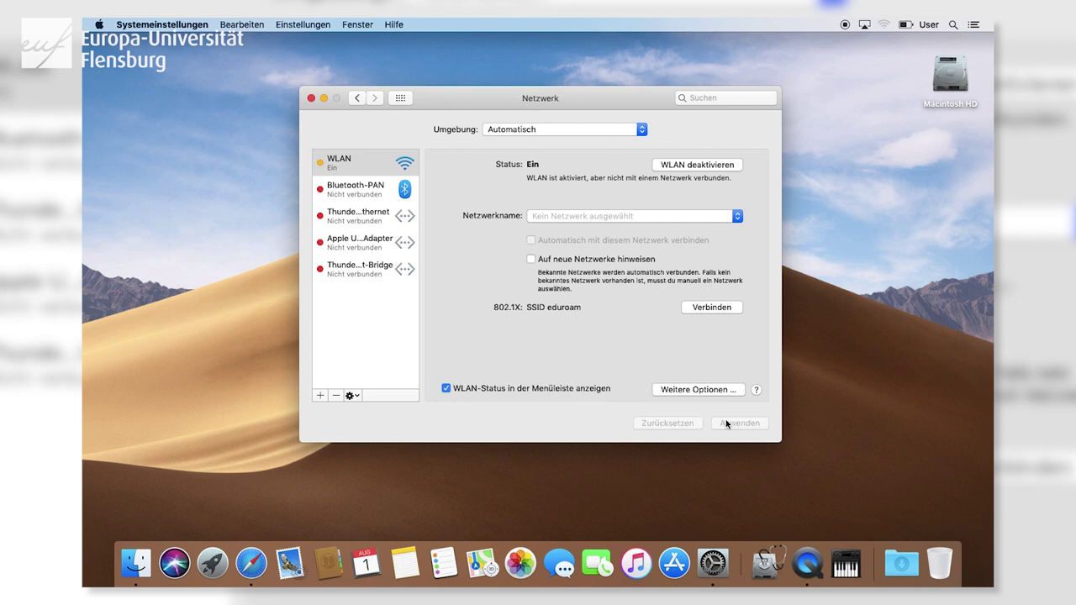
click(311, 99)
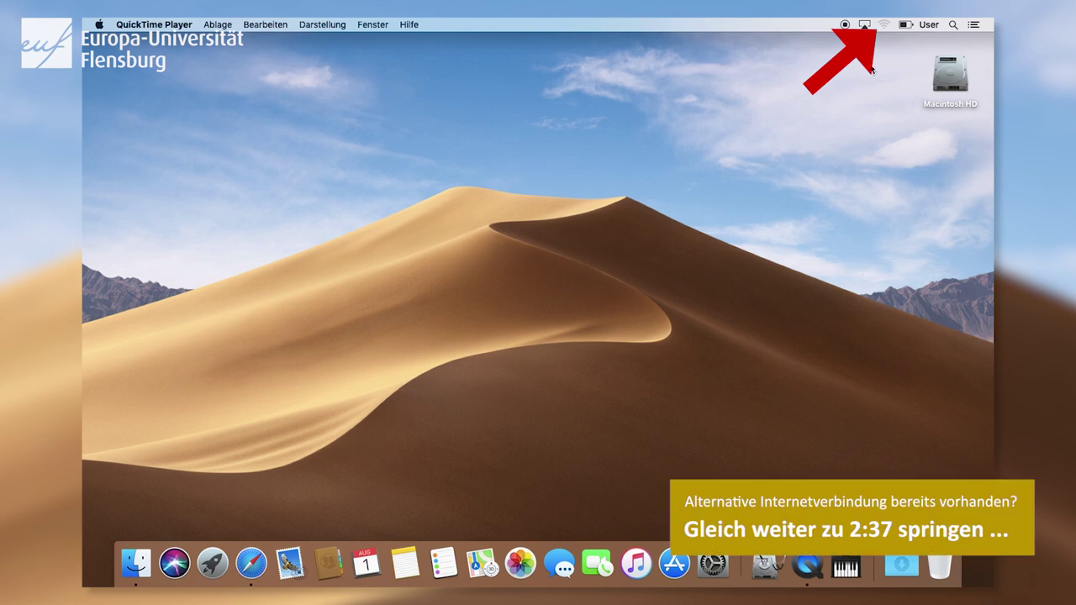
click(884, 26)
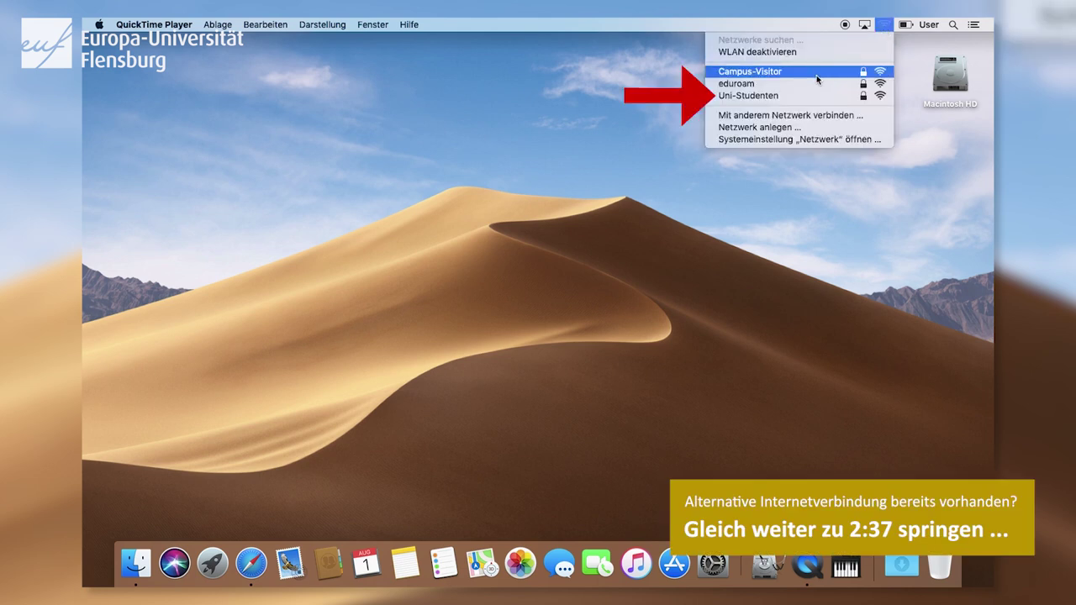
Connect to Uni-Studenten from the WLAN menu using its WPA2 password.
click(799, 96)
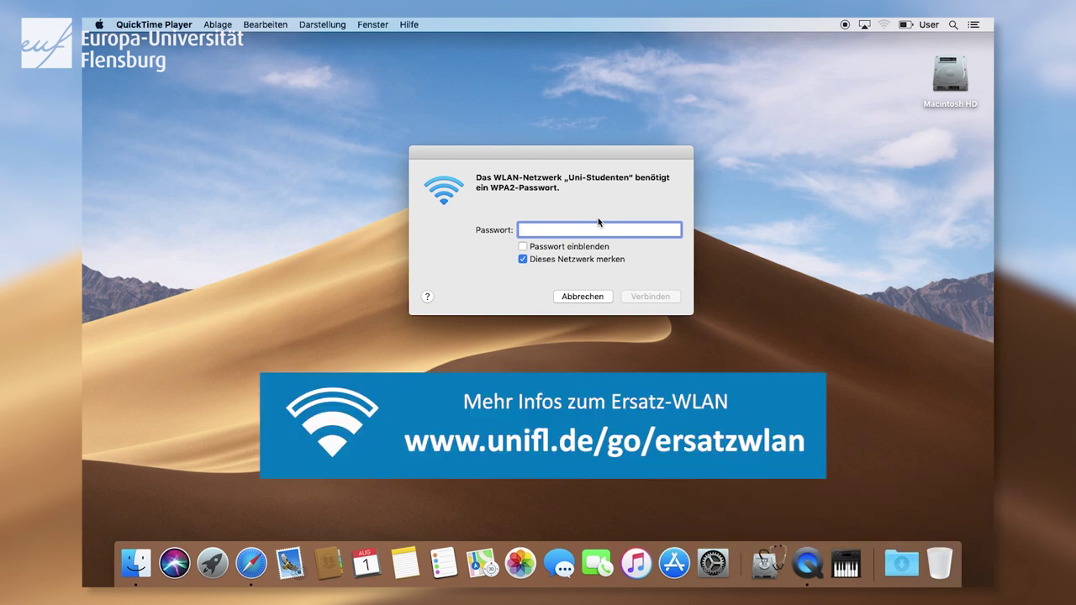
text(••••••••••••)
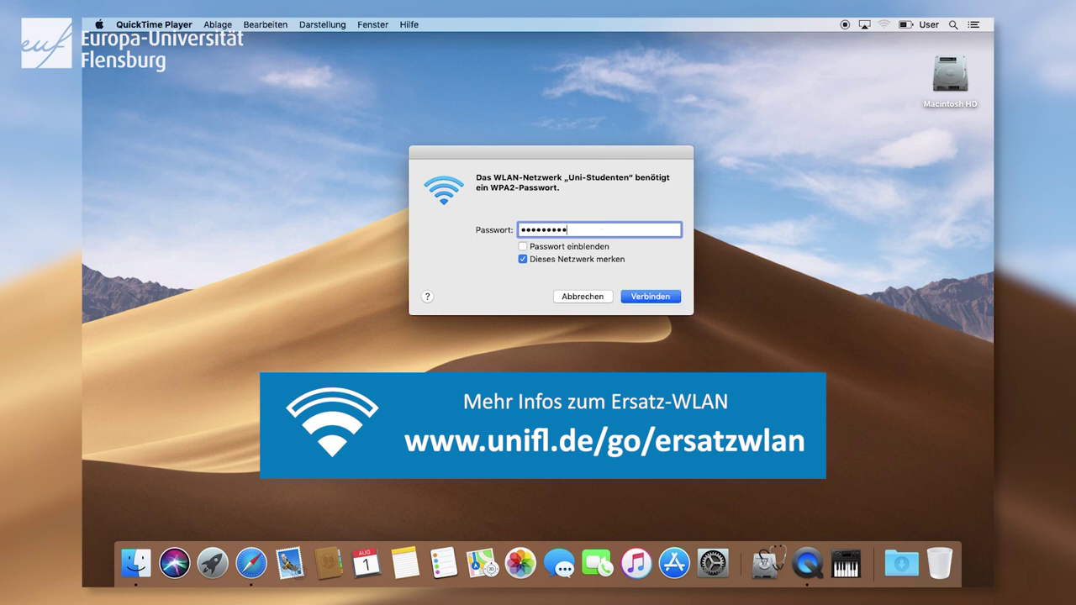
text(••••••••)
click(646, 297)
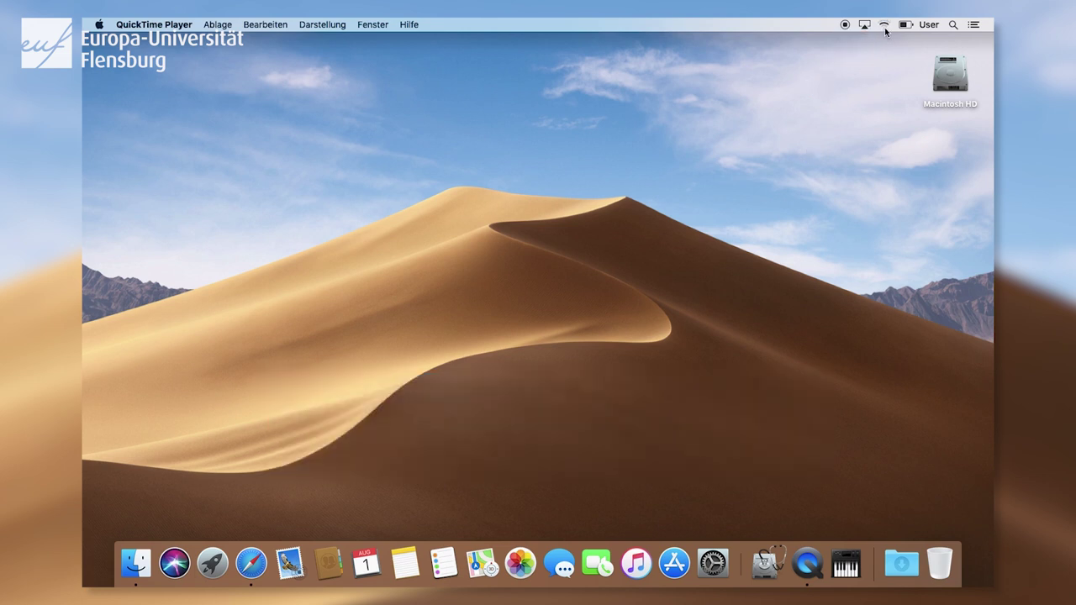
Log in to the Uni-Studenten portal with the student number and password, then click Fertig.
click(884, 26)
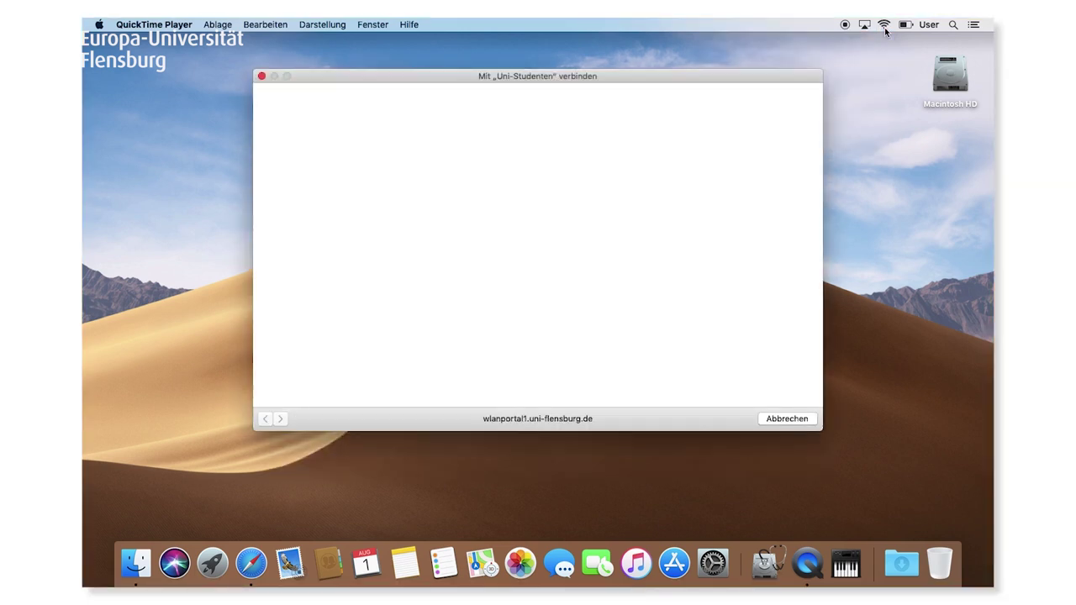
click(365, 200)
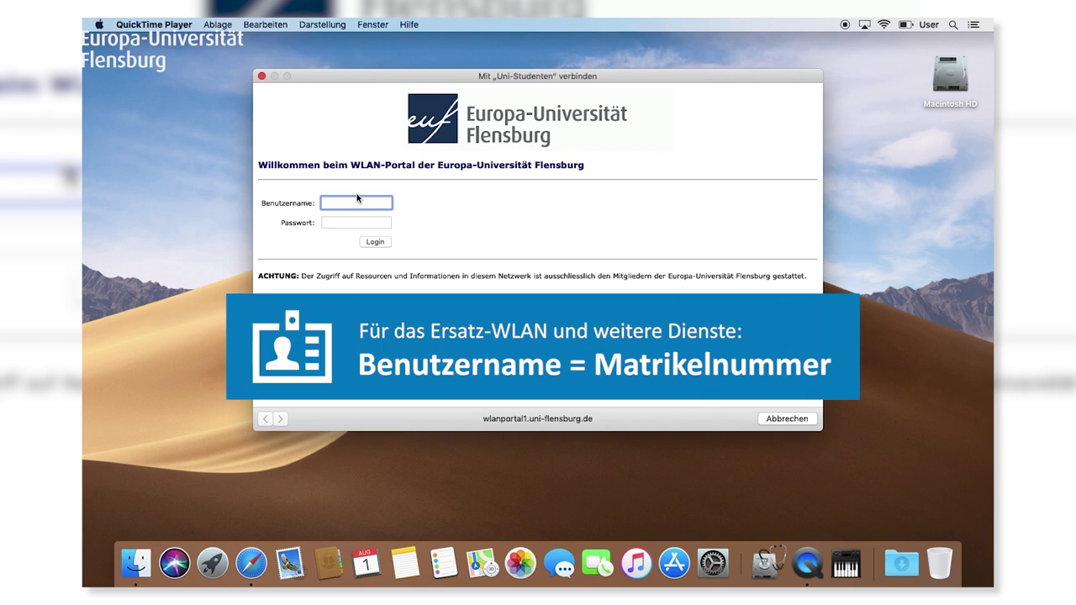
text(372)
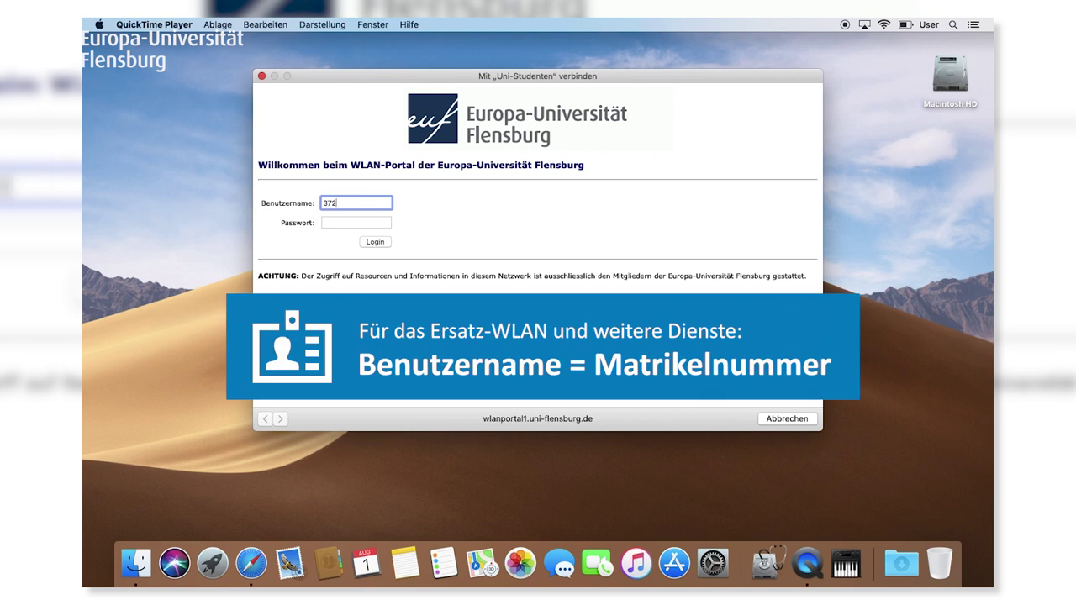
text(151)
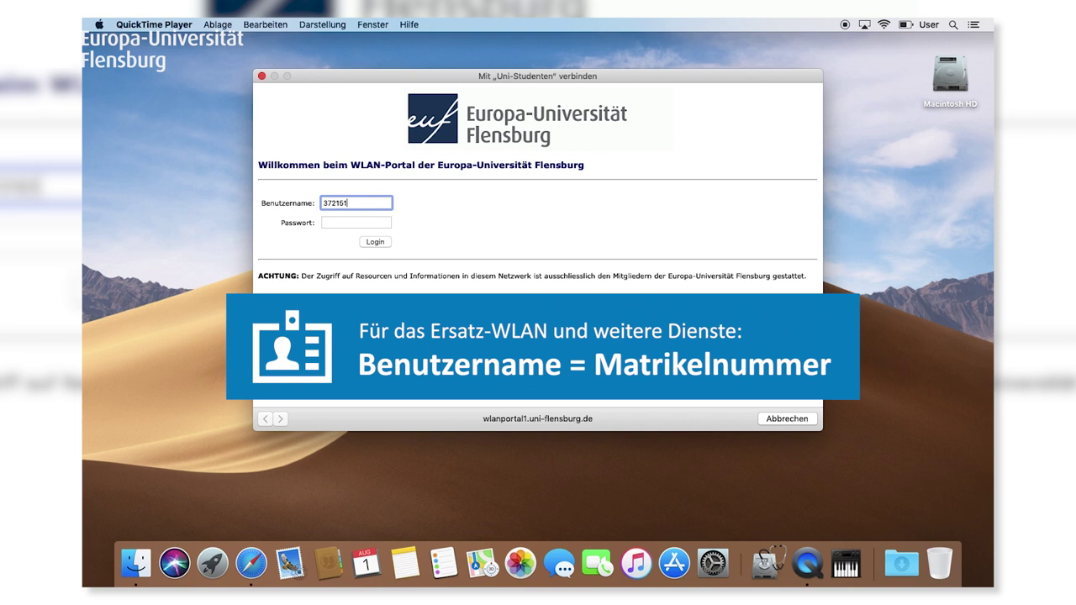
key(Tab)
text(x)
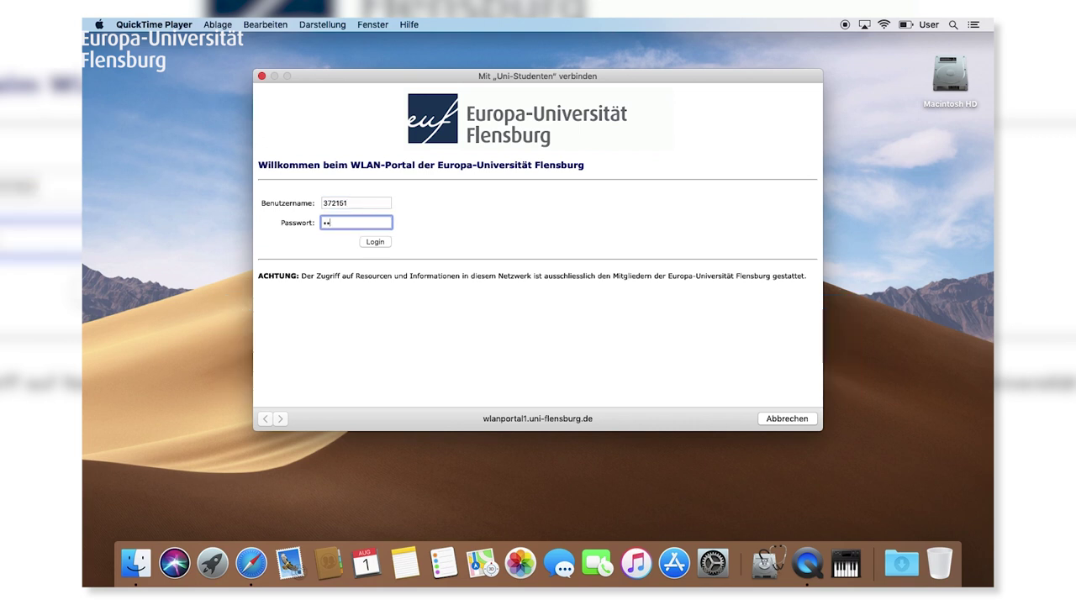
text(xxxxxxxxxx)
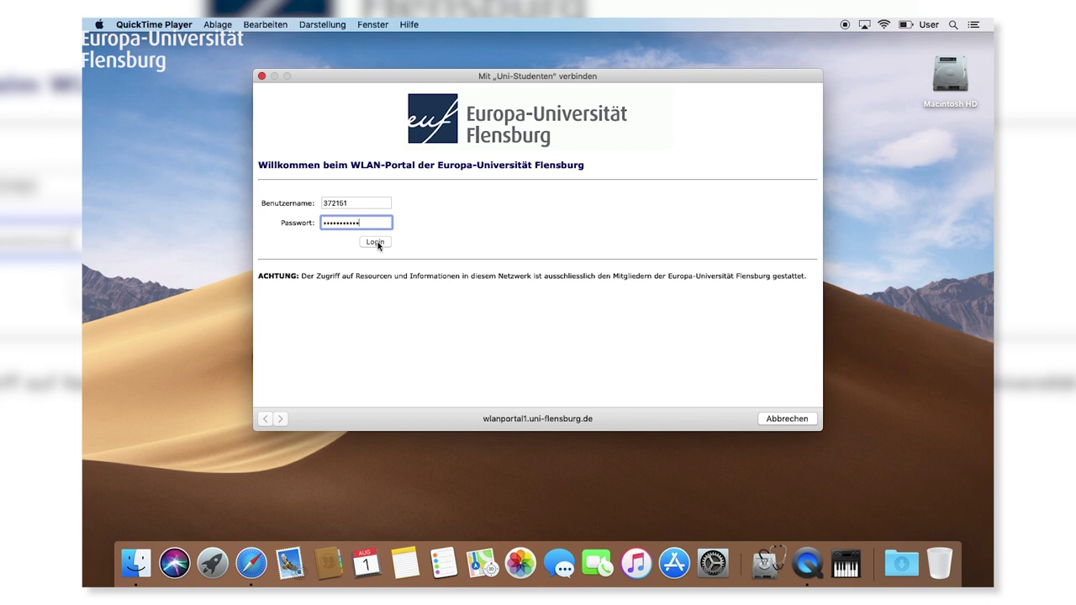
click(379, 246)
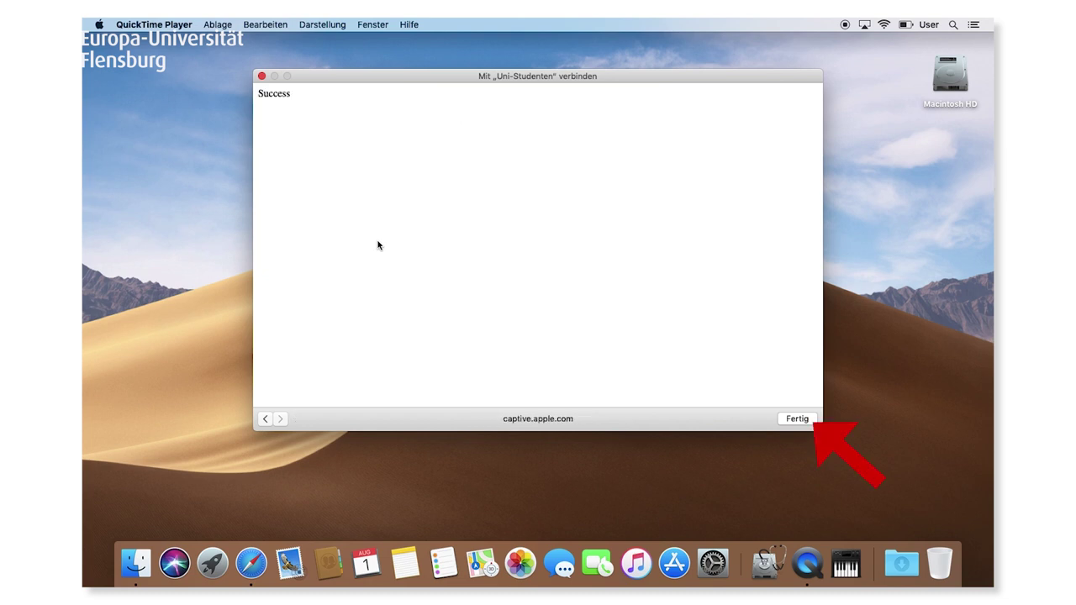
click(798, 419)
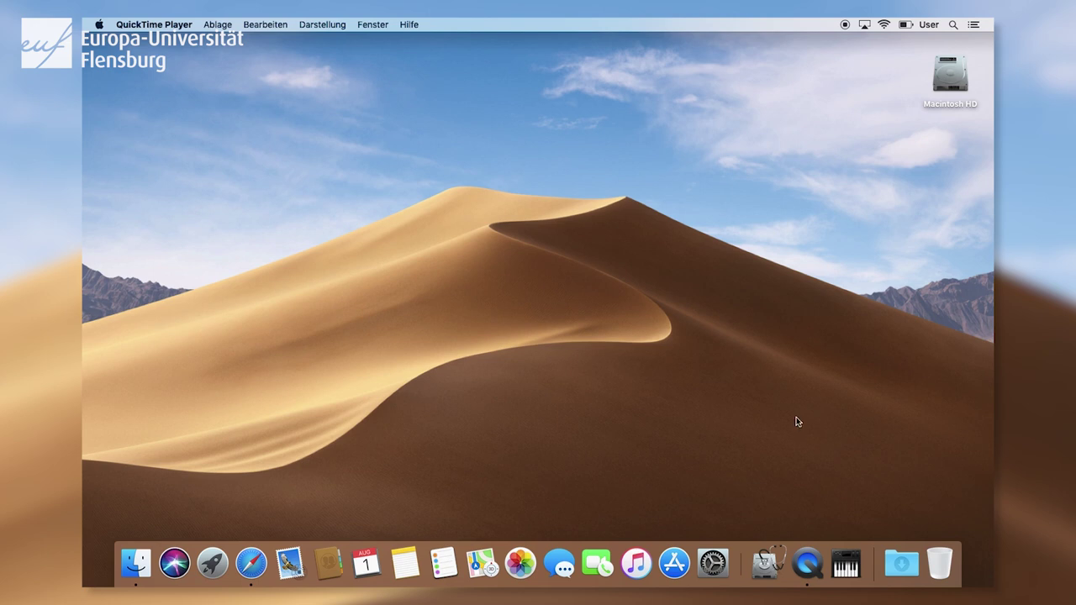
Go to unifl.de/eduroam in Safari and download the Apple macOS Mojave eduroam installer.
click(251, 563)
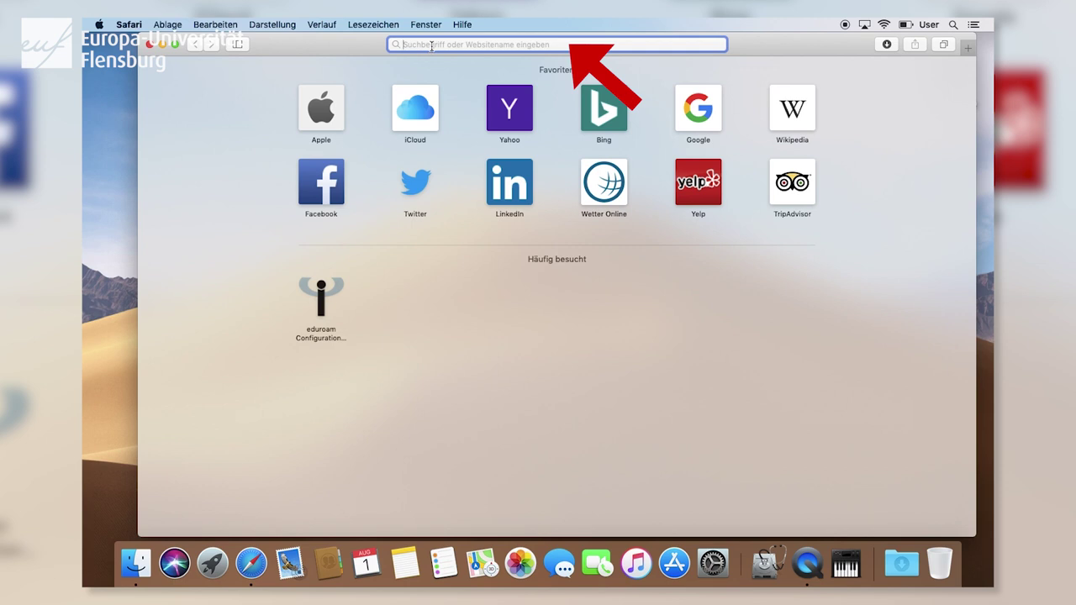
text(unifl.de)
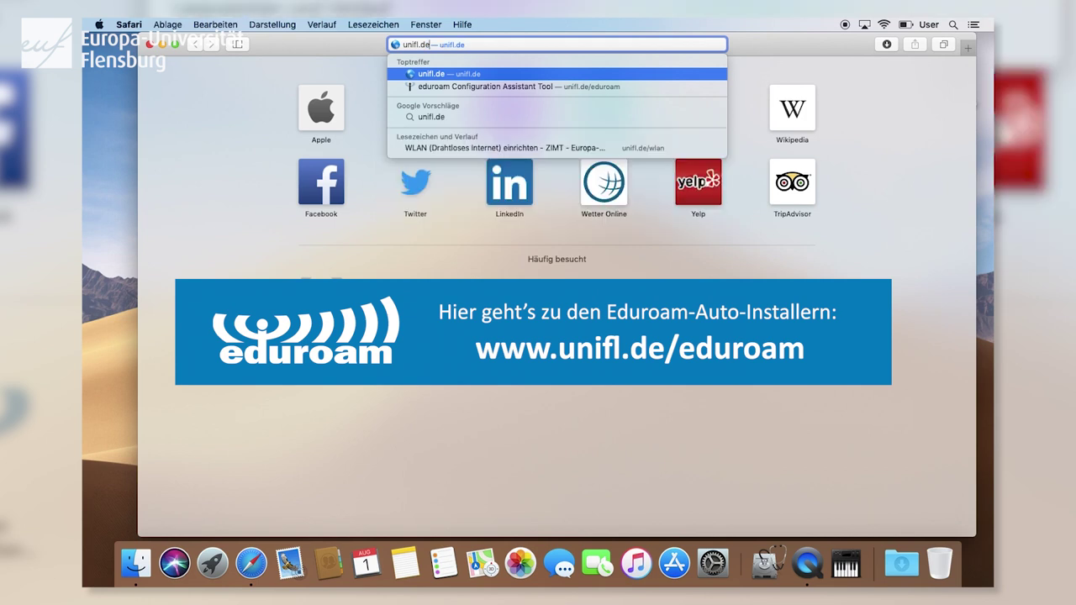
text(/eduroam)
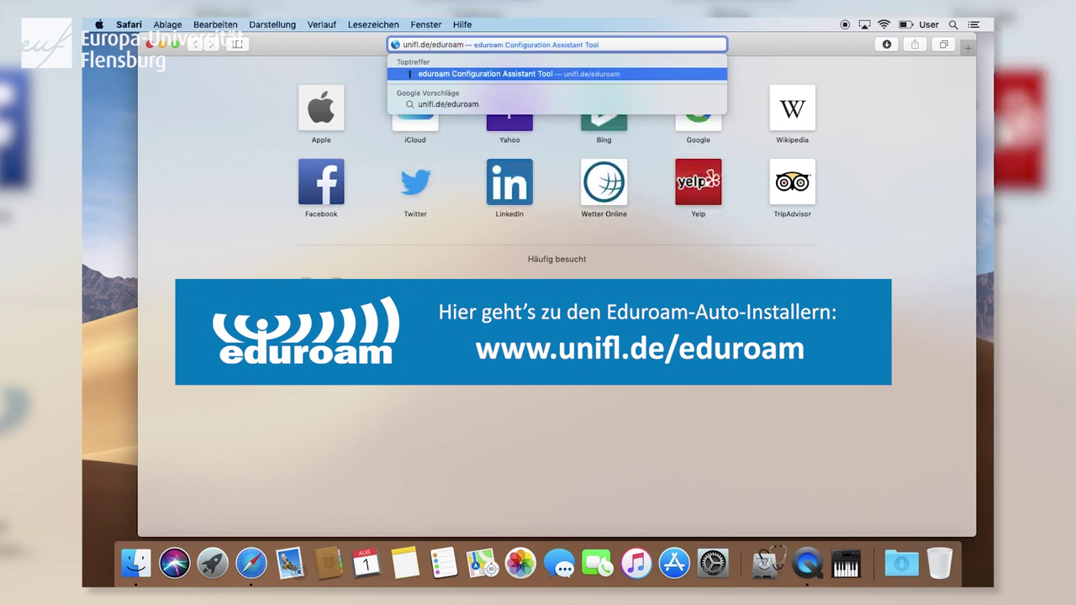
key(Return)
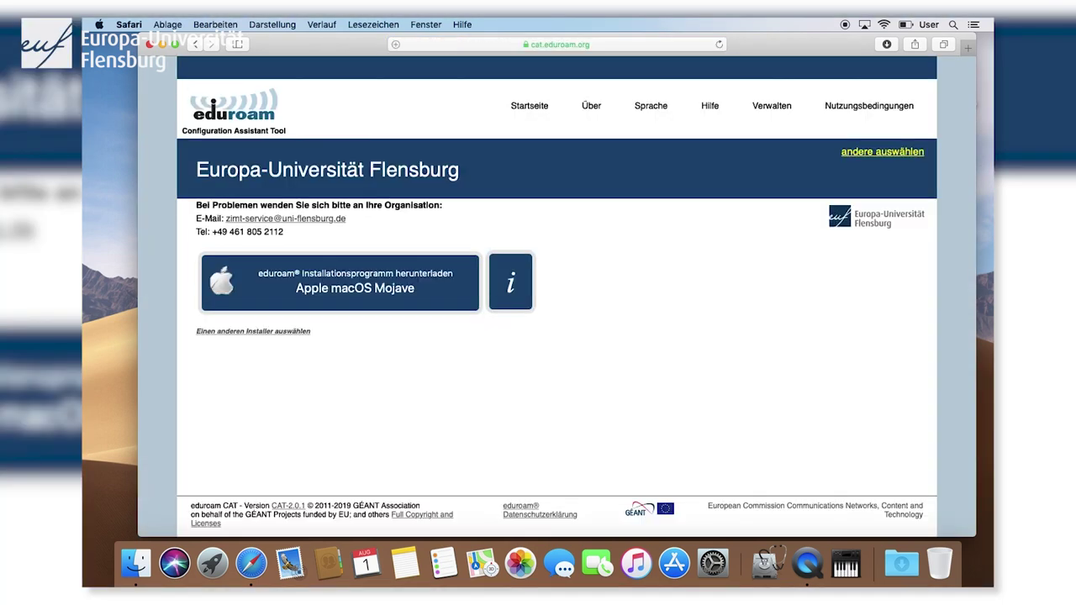
click(440, 289)
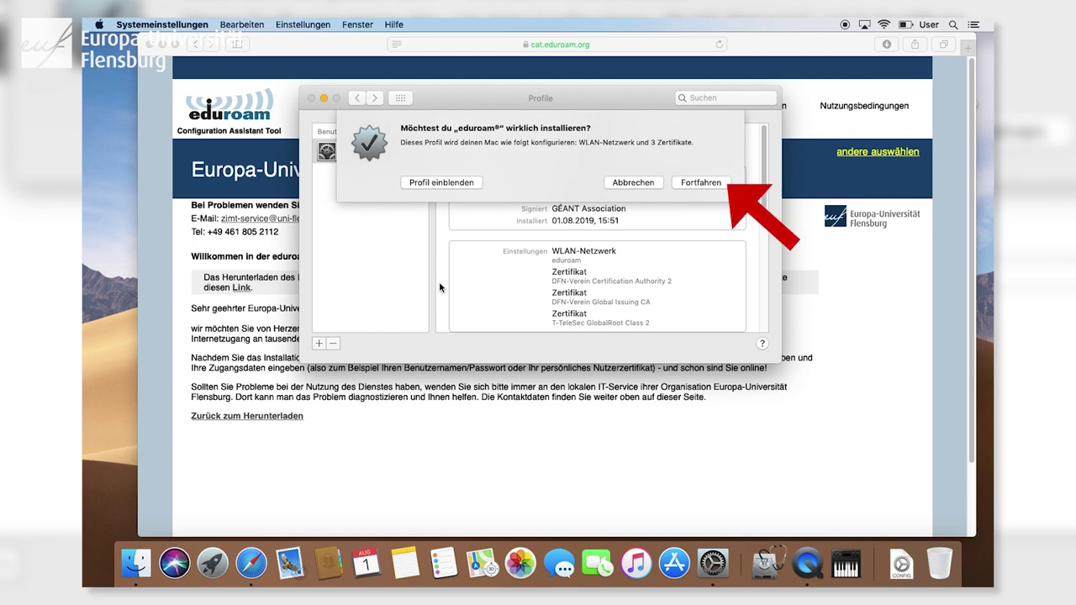
click(701, 183)
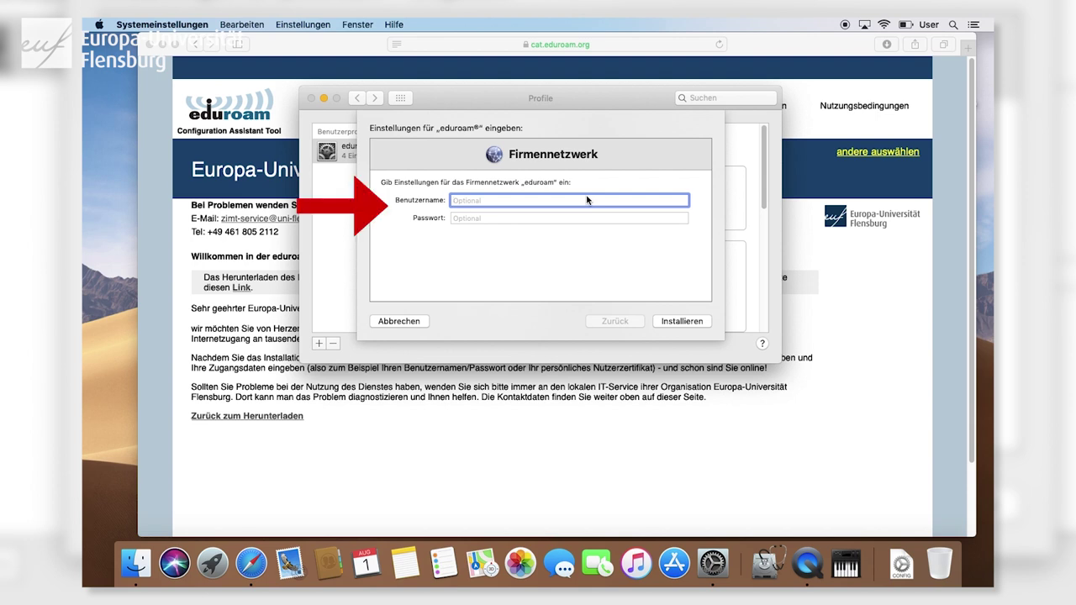
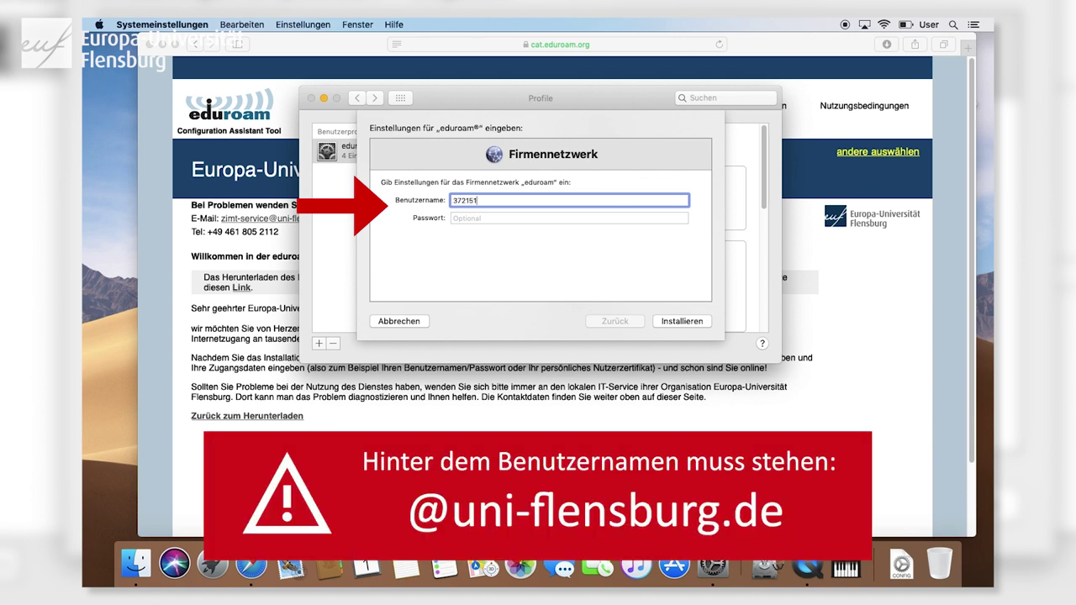
click(557, 218)
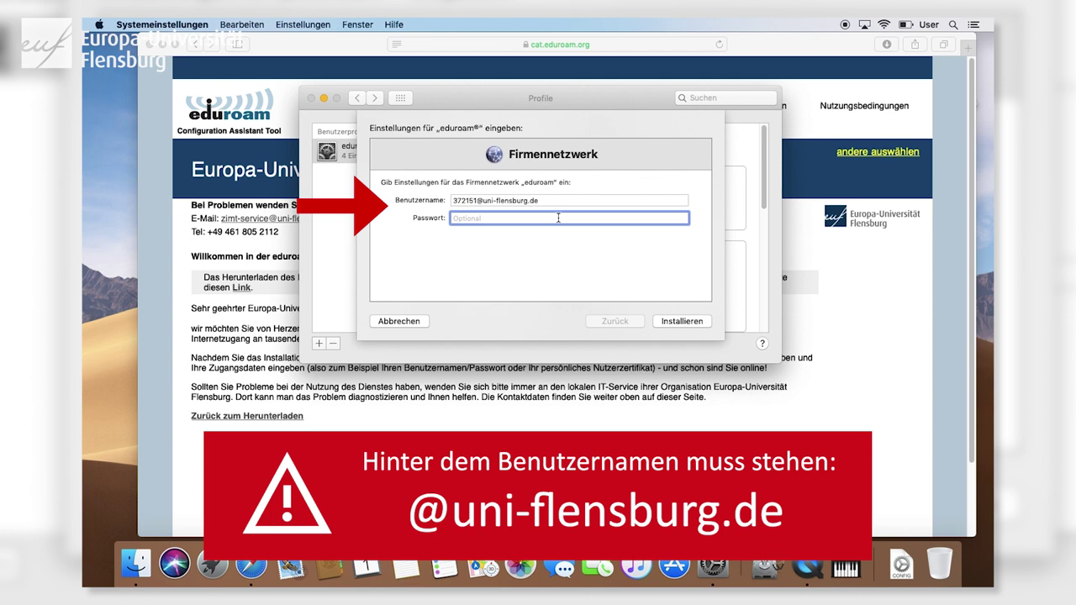
text(password12)
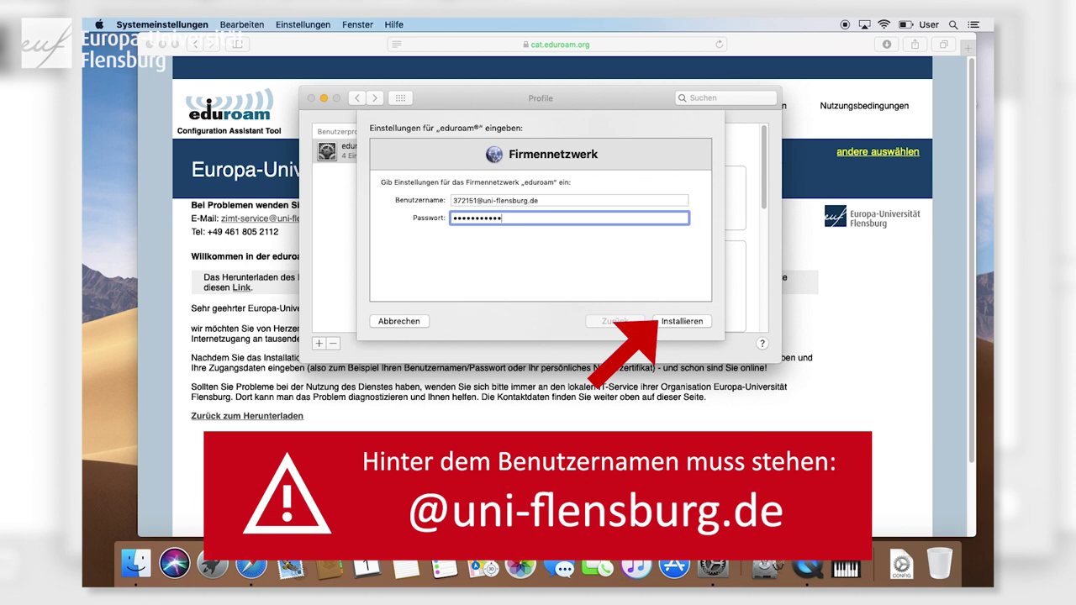
click(690, 324)
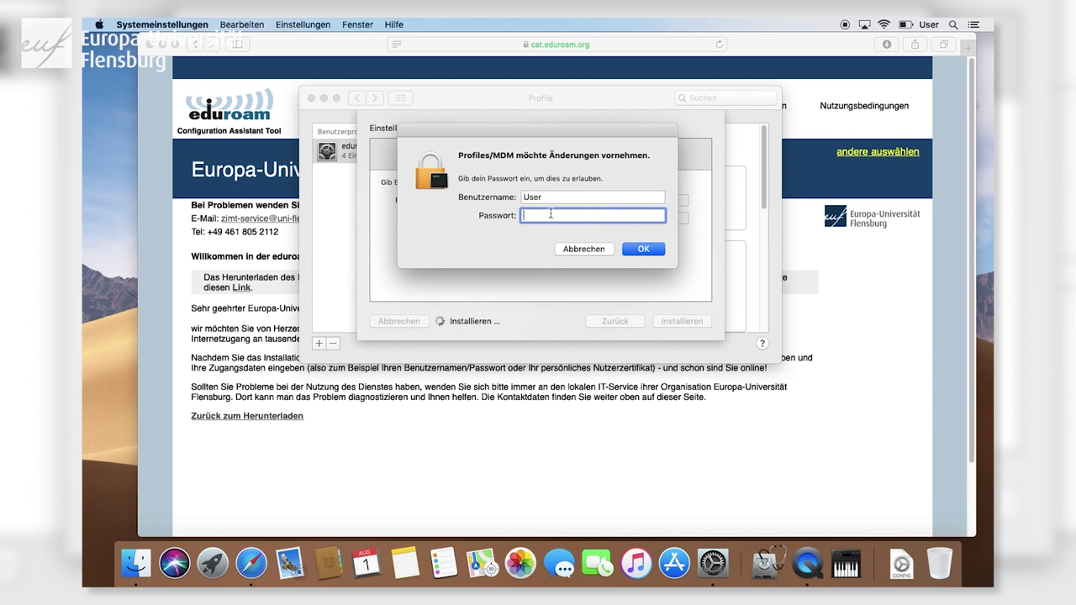
Authorise the profile with the admin password, then close the Profiles and Safari windows.
text(****)
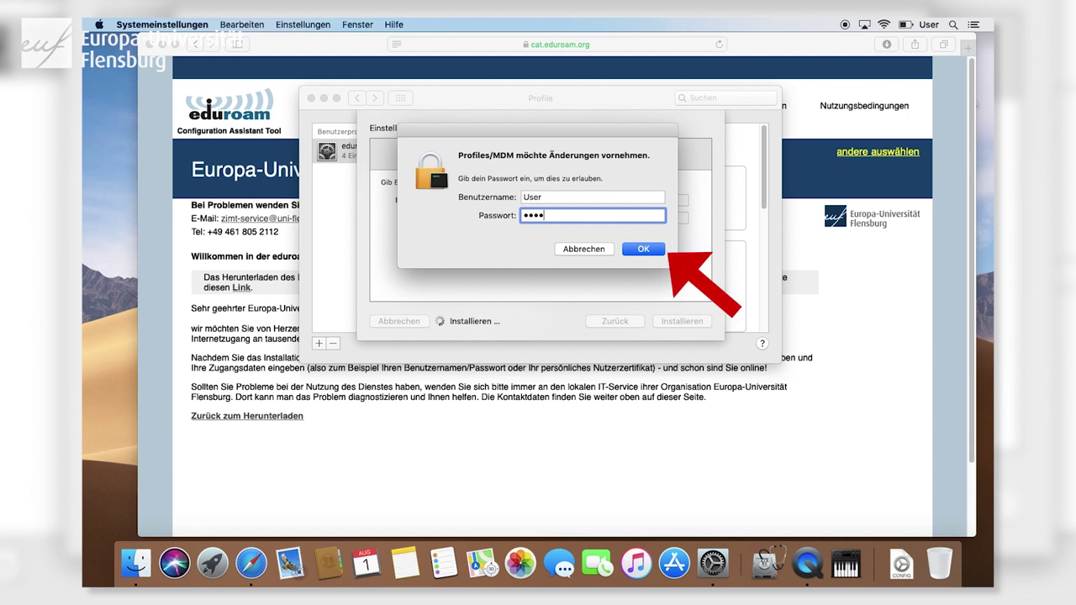
click(652, 250)
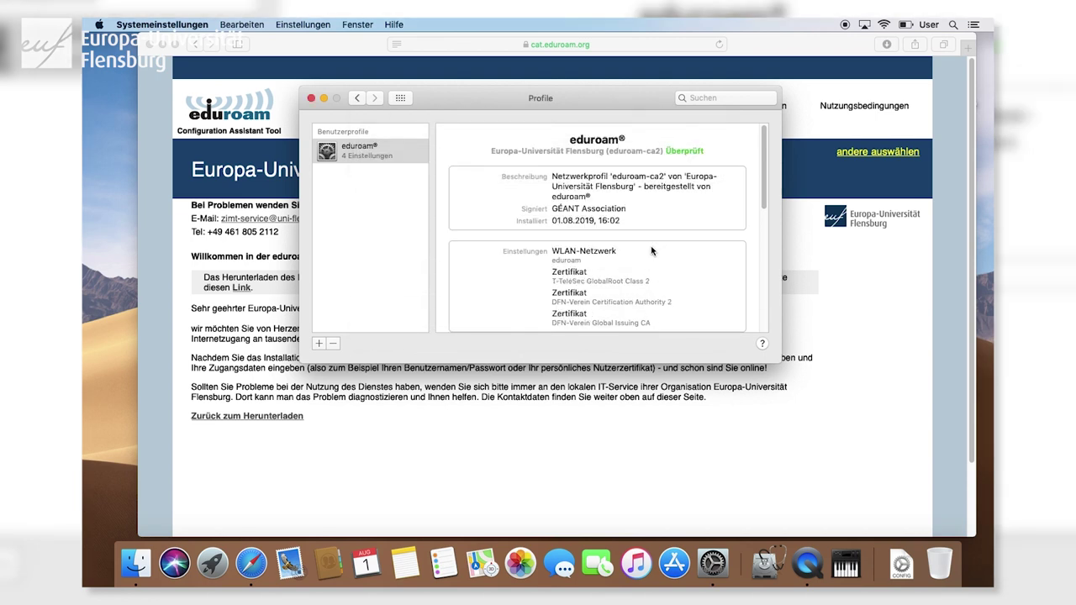
click(311, 98)
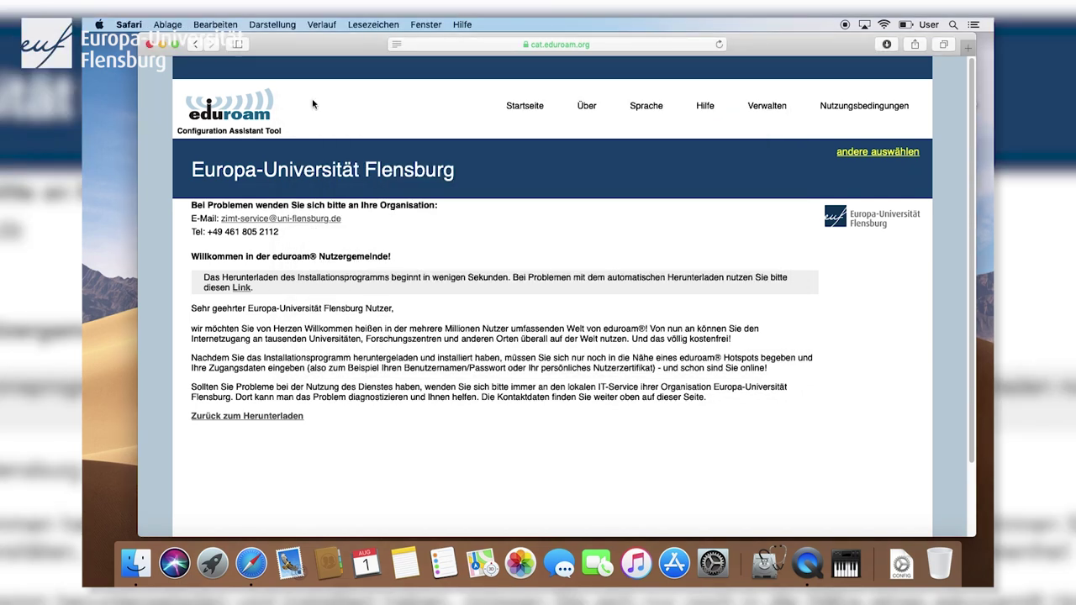
click(149, 43)
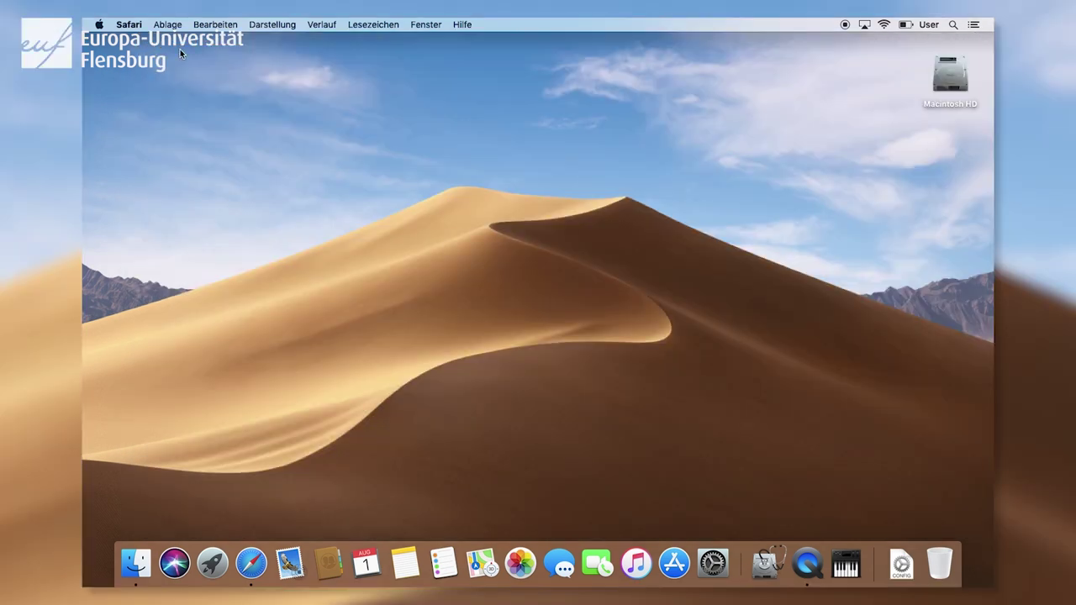
Open Network settings from the WLAN menu-bar icon and select WLAN in the sidebar.
click(884, 24)
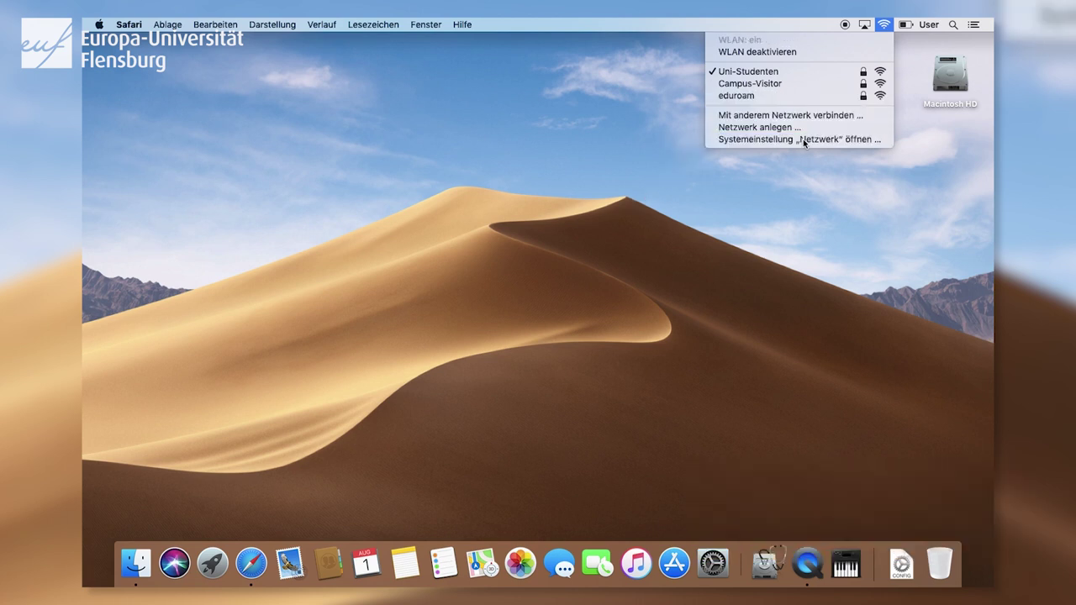
click(803, 140)
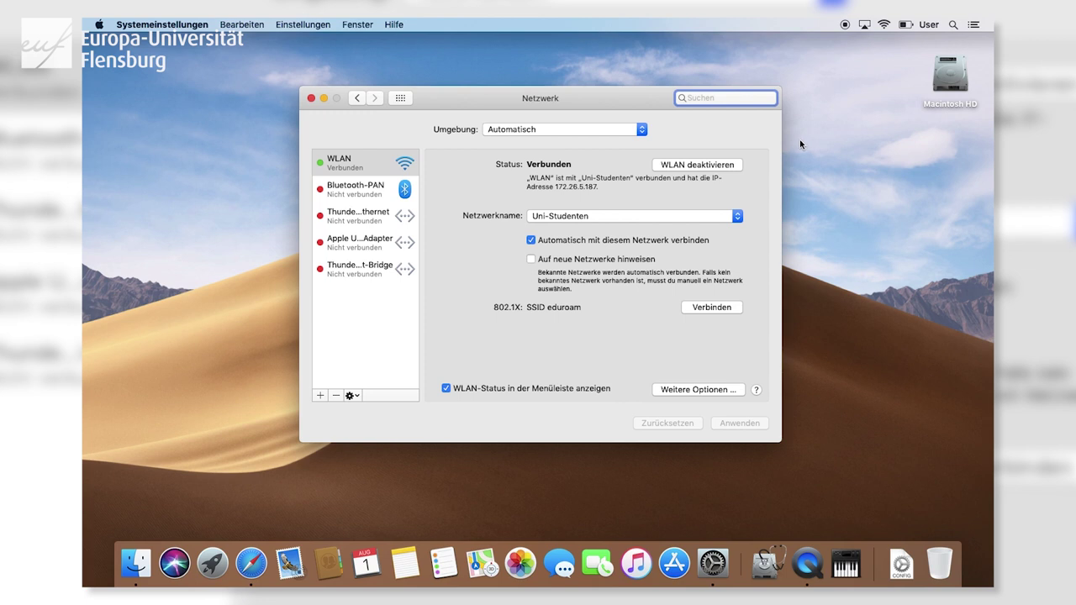
click(357, 162)
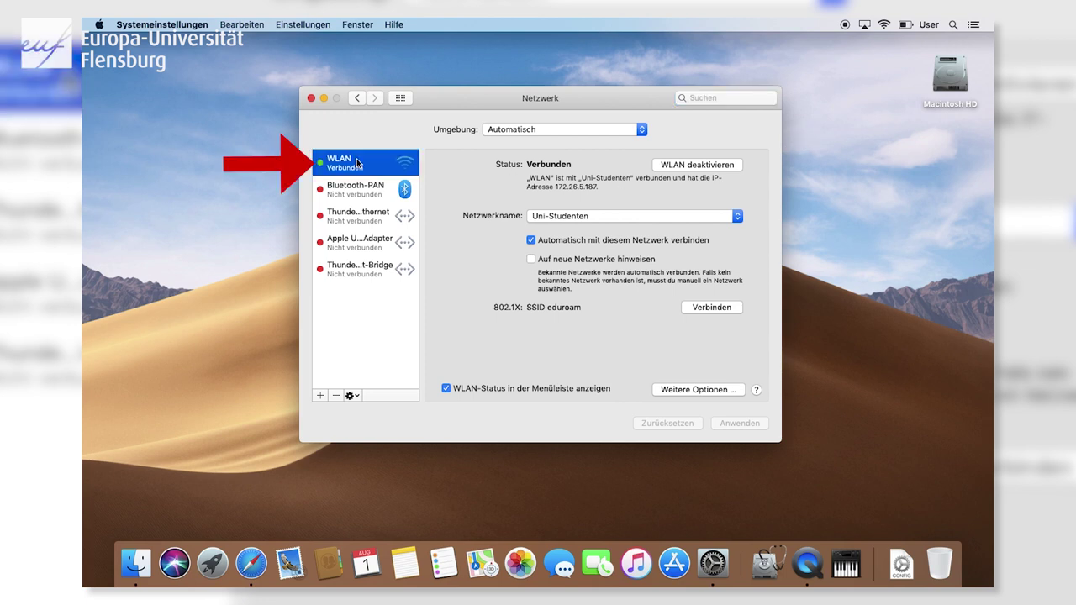
Delete Uni-Studenten from the preferred Wi-Fi networks, apply, and close the Netzwerk window.
click(715, 389)
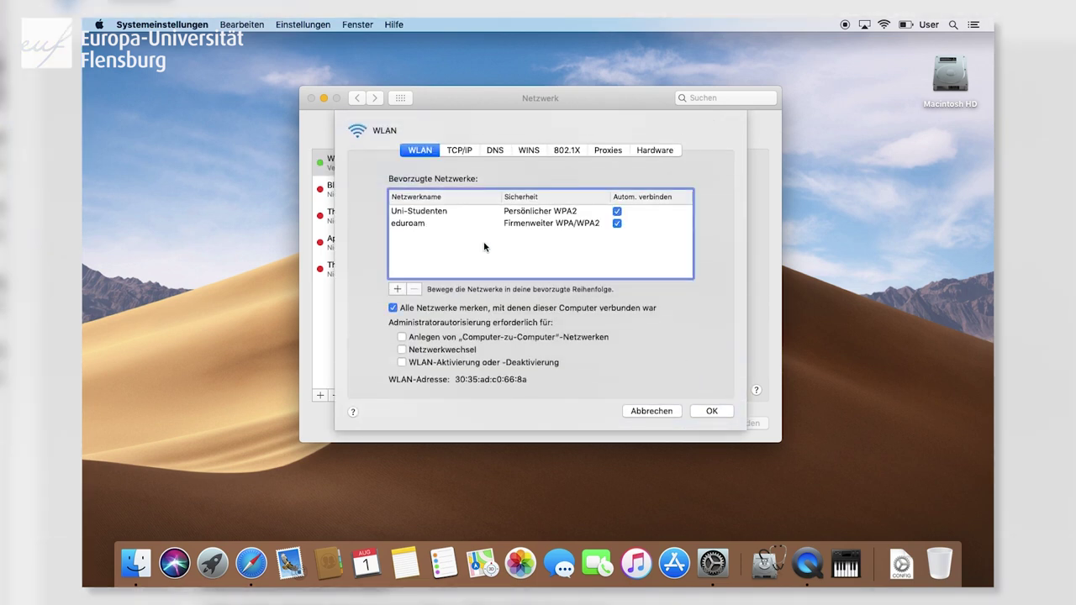
click(437, 213)
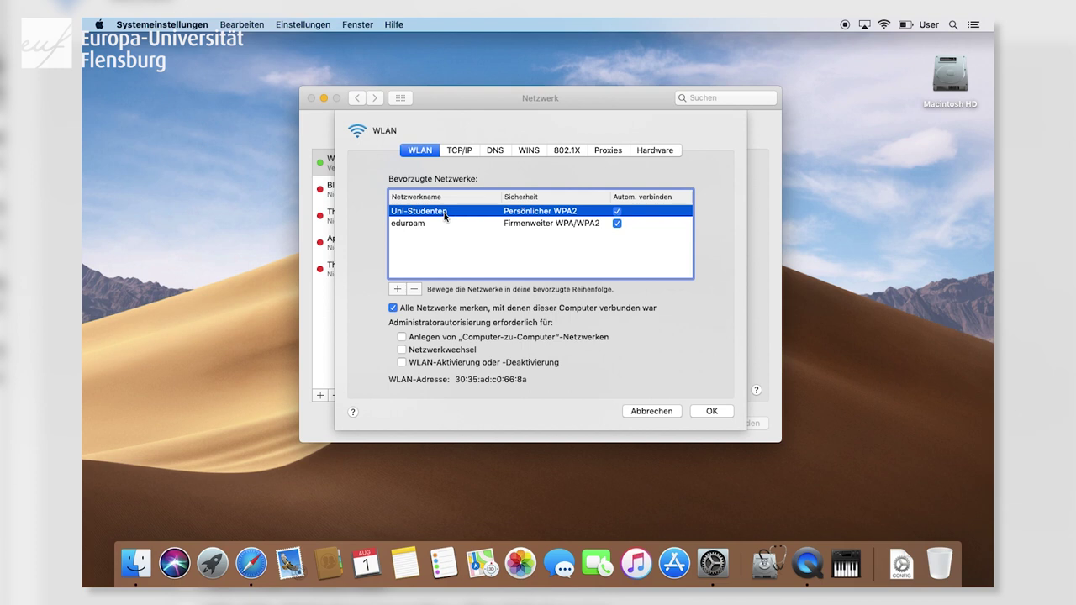
click(413, 289)
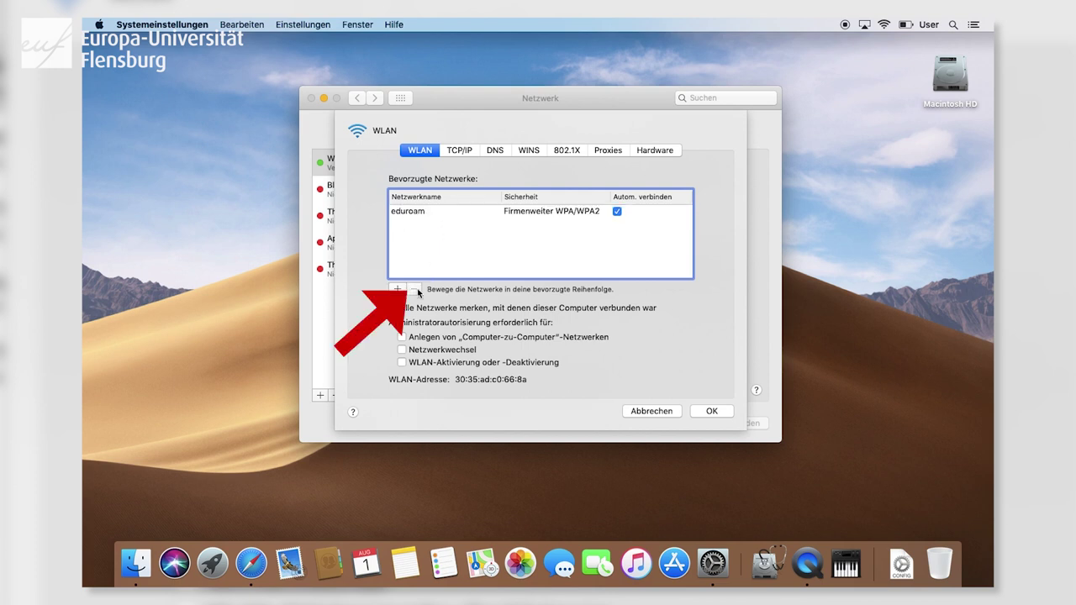
click(711, 412)
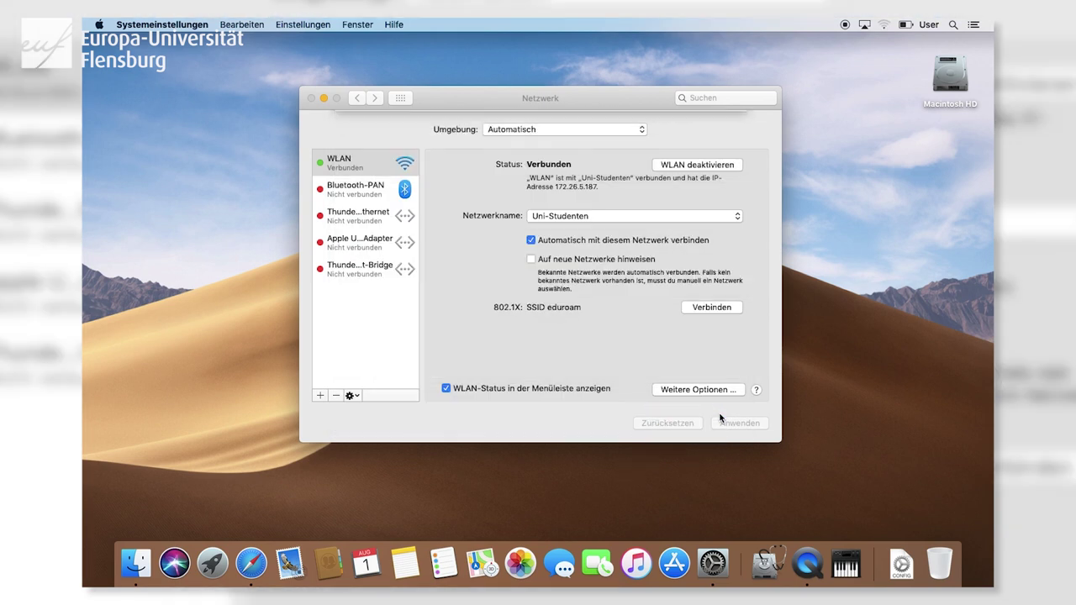
click(723, 423)
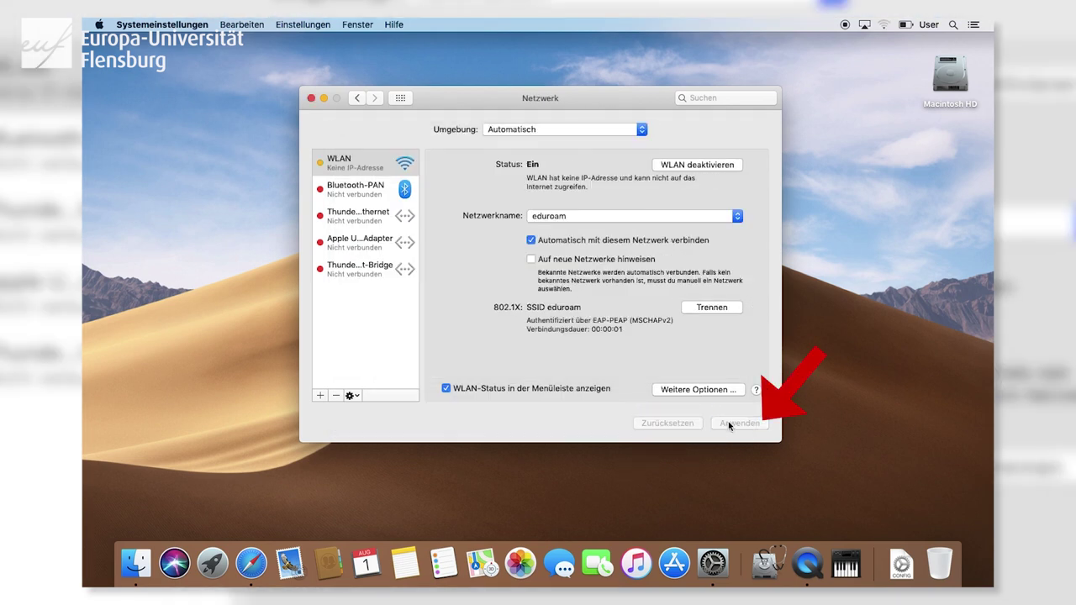
click(312, 99)
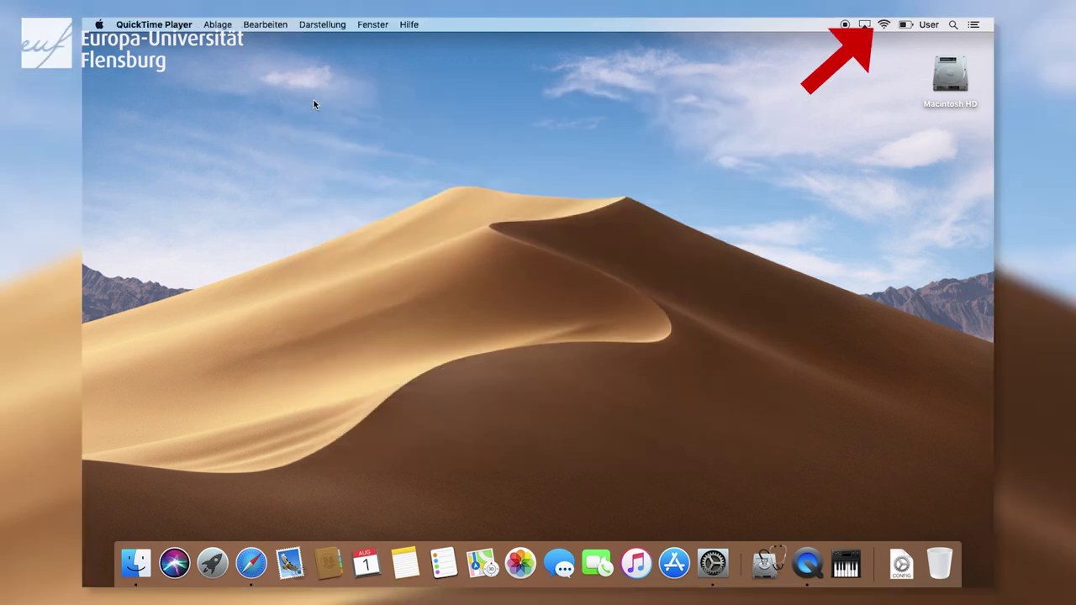
click(885, 25)
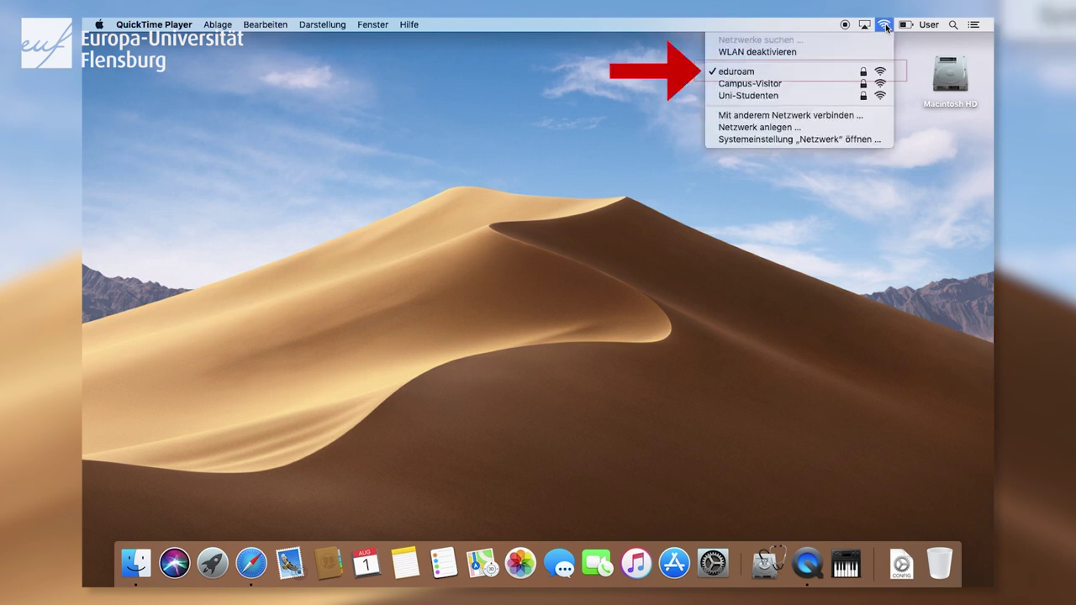
click(807, 76)
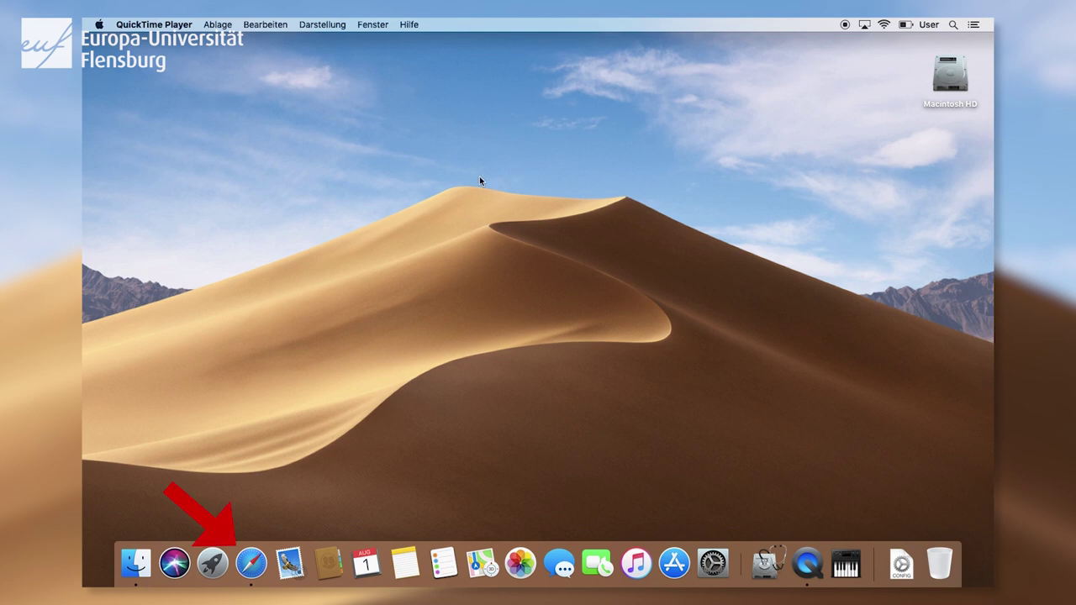
Open heute.de in Safari and accept the ZDF cookie notice with Fortfahren.
click(252, 562)
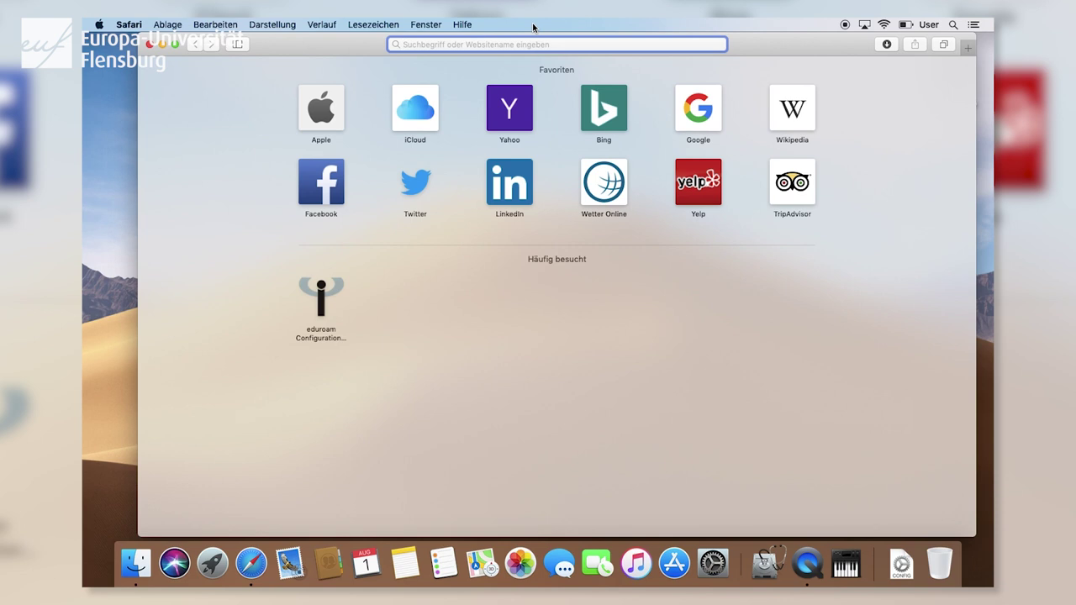
text(heute.de)
key(Return)
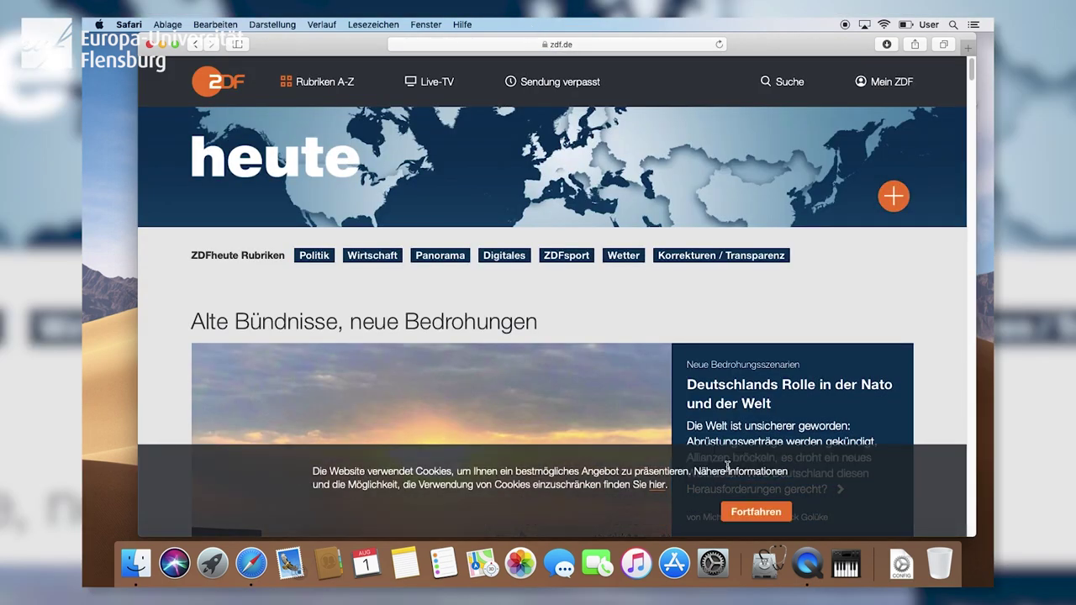
click(748, 511)
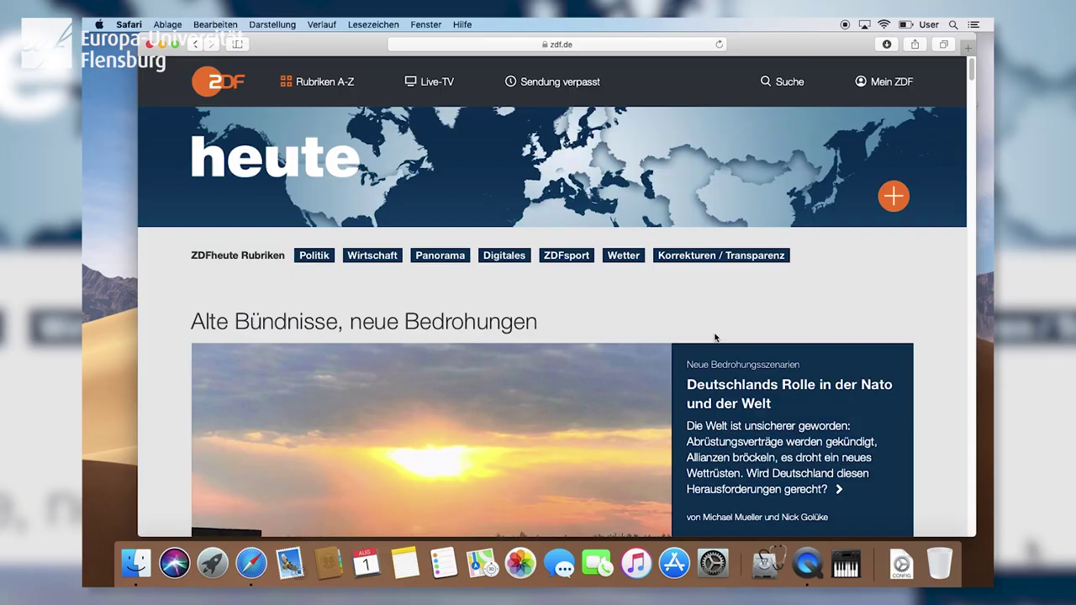